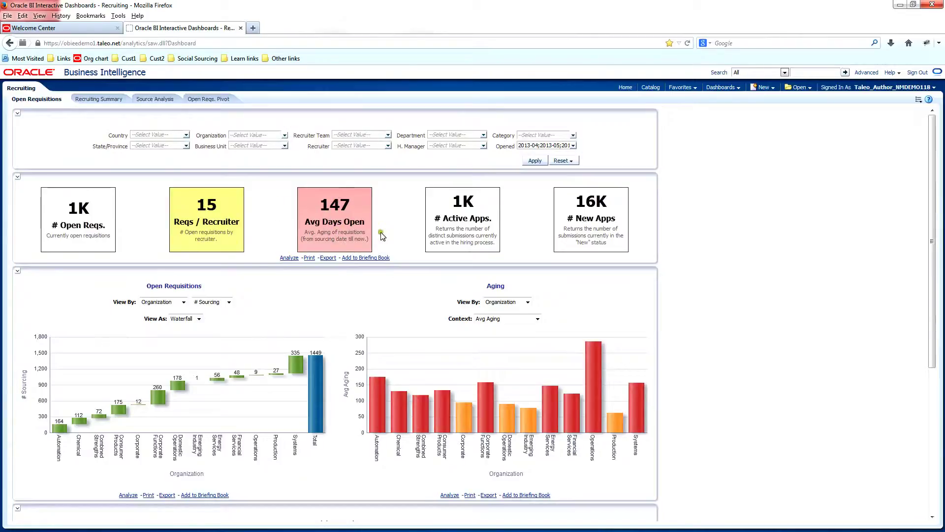
- Filter the Open Requisitions dashboard to recruiter team Team A and apply the filter
click(388, 135)
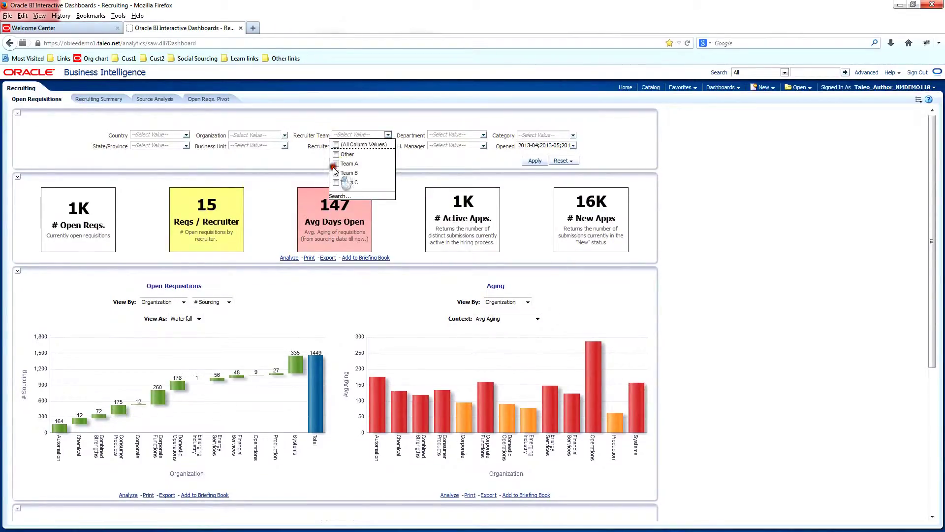
click(336, 165)
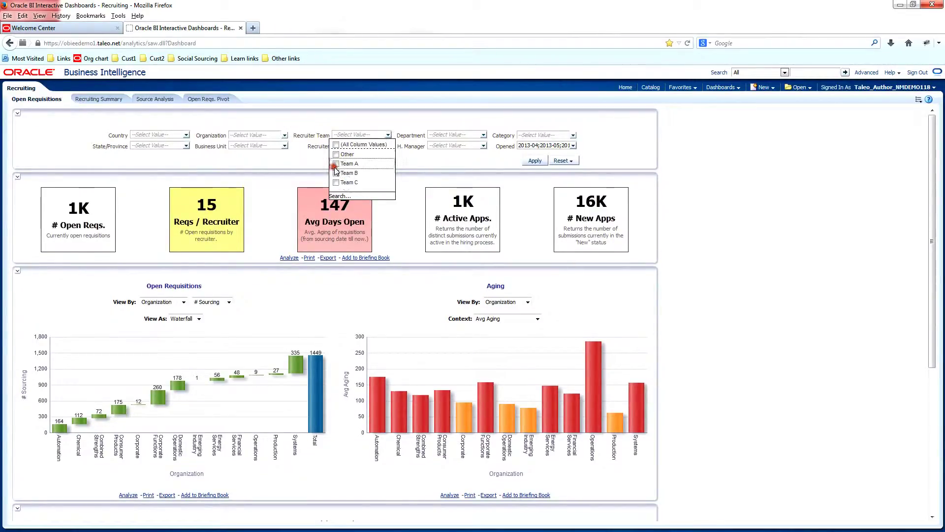
click(404, 159)
click(541, 161)
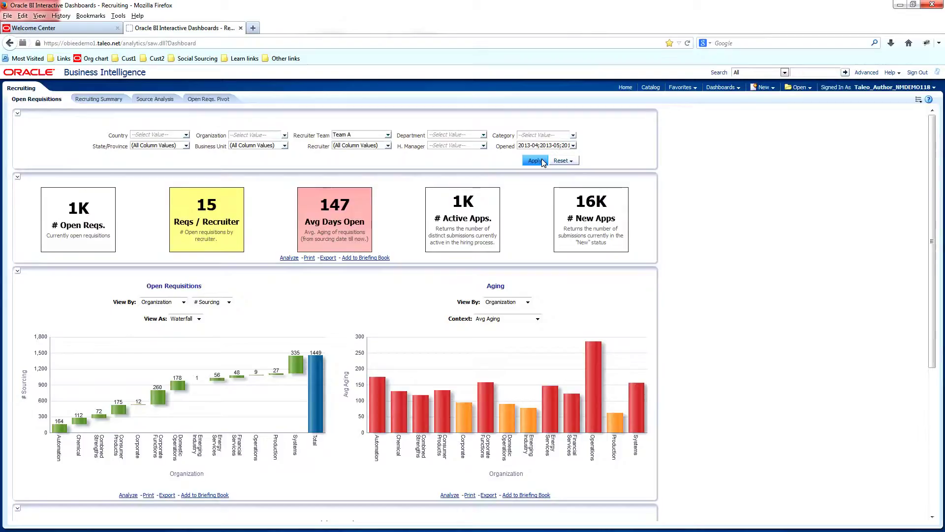
click(535, 160)
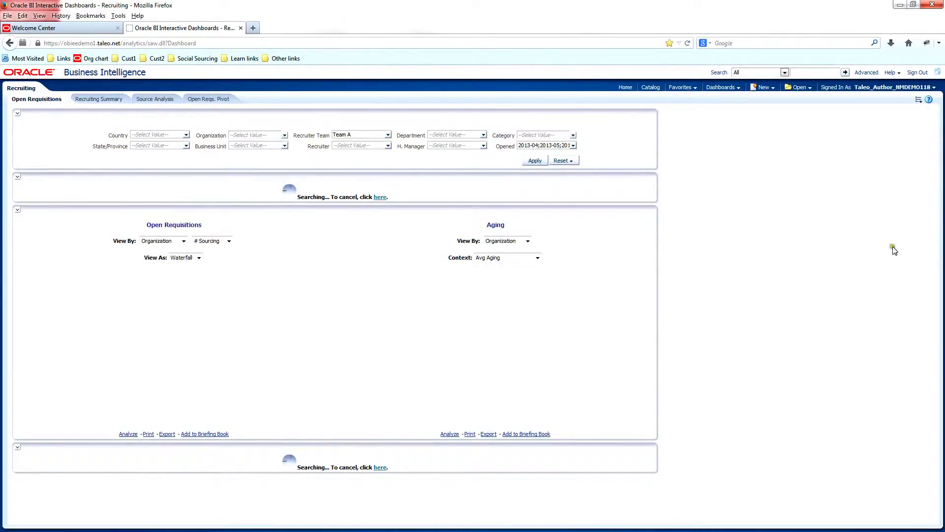
- Change the Open Requisitions chart to be viewed by Recruiter
scroll(937, 224, down, 2)
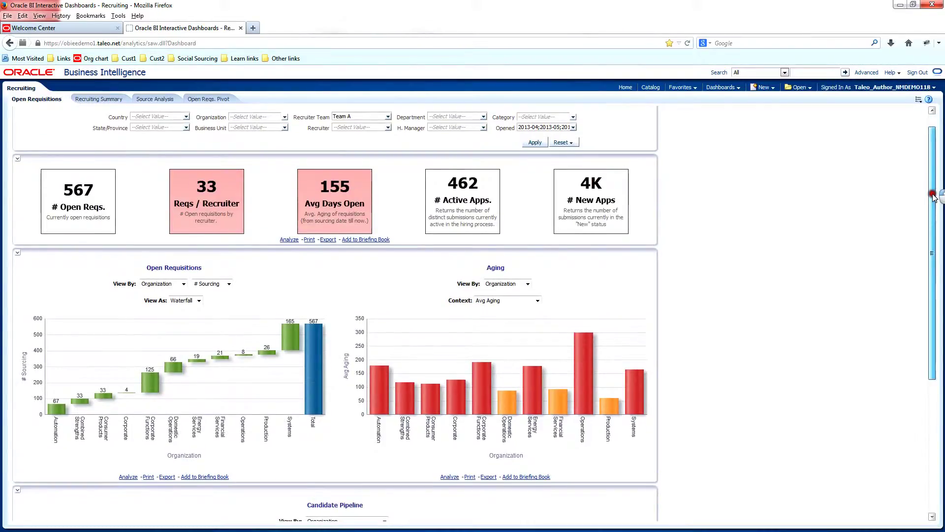
scroll(938, 250, down, 3)
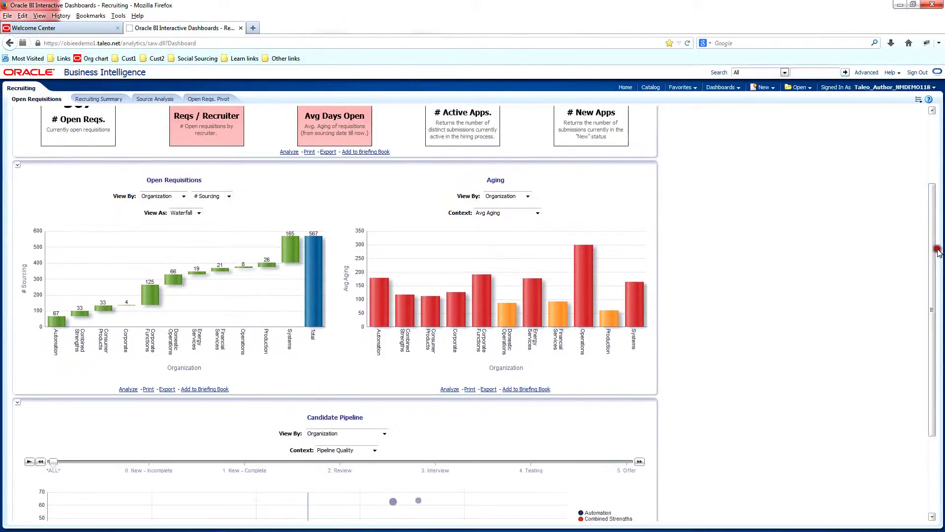
click(155, 195)
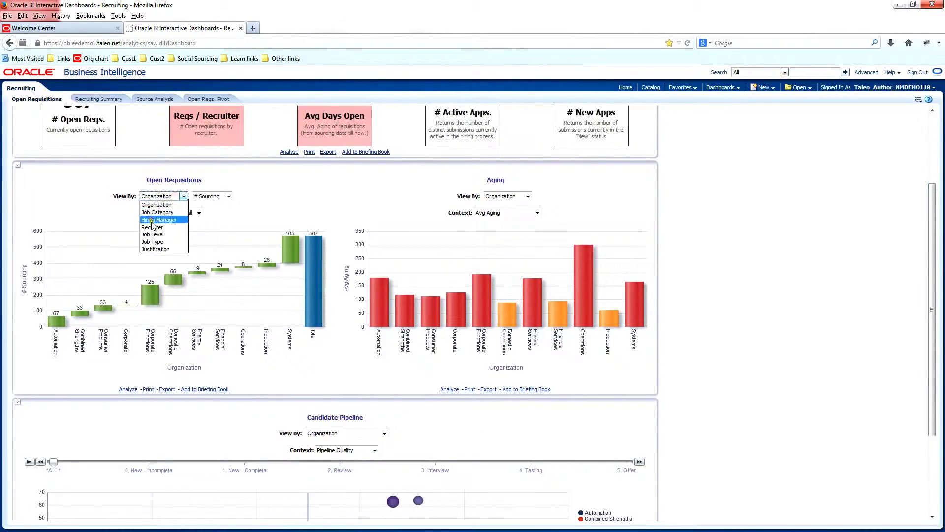
click(153, 230)
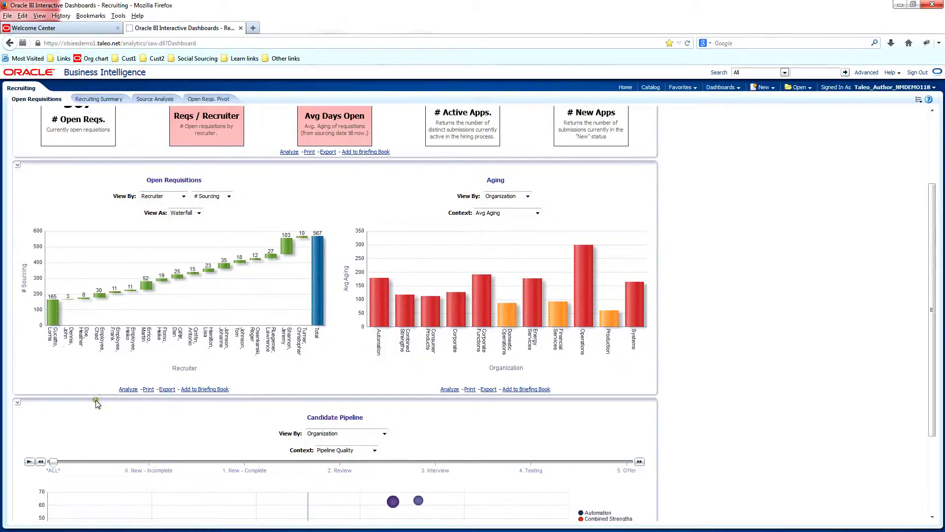
- Export the Open Requisitions chart in Powerpoint 2007+ format and open the file with Microsoft Office PowerPoint
click(168, 390)
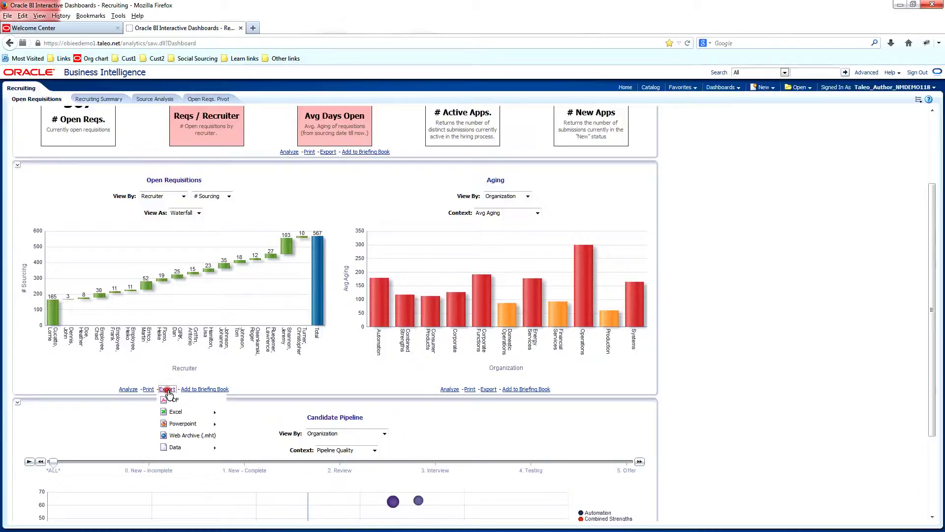
mouse_move(178, 425)
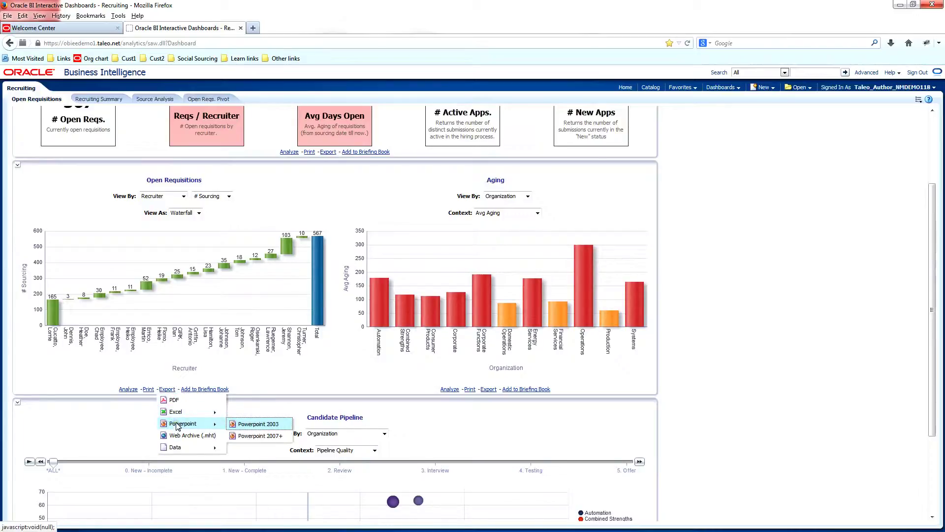
click(256, 437)
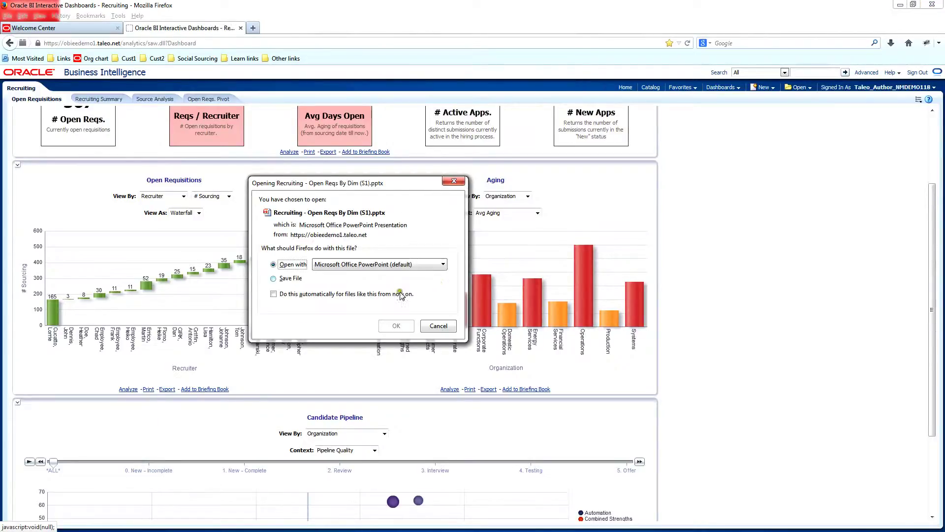
click(397, 326)
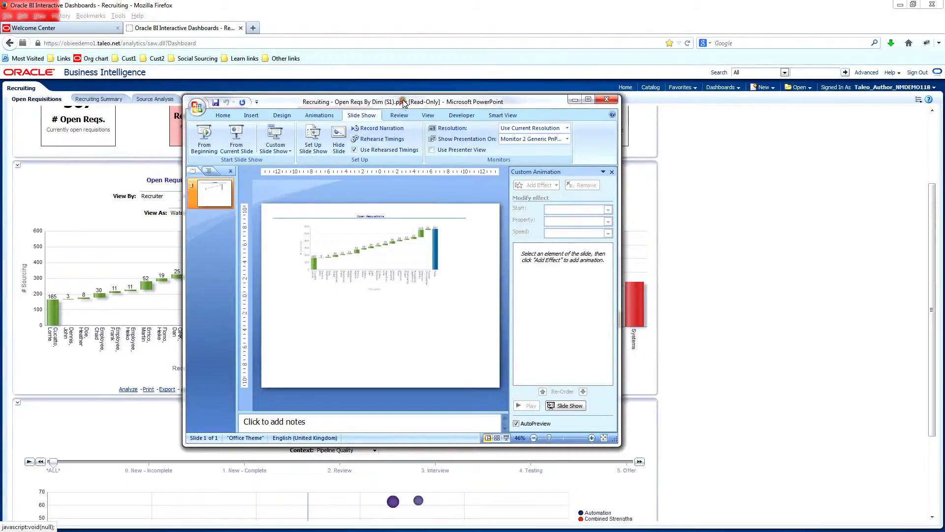
- View the exported slide in a maximized window, close the presentation, and minimize the remaining PowerPoint window to return to the dashboard
double_click(402, 102)
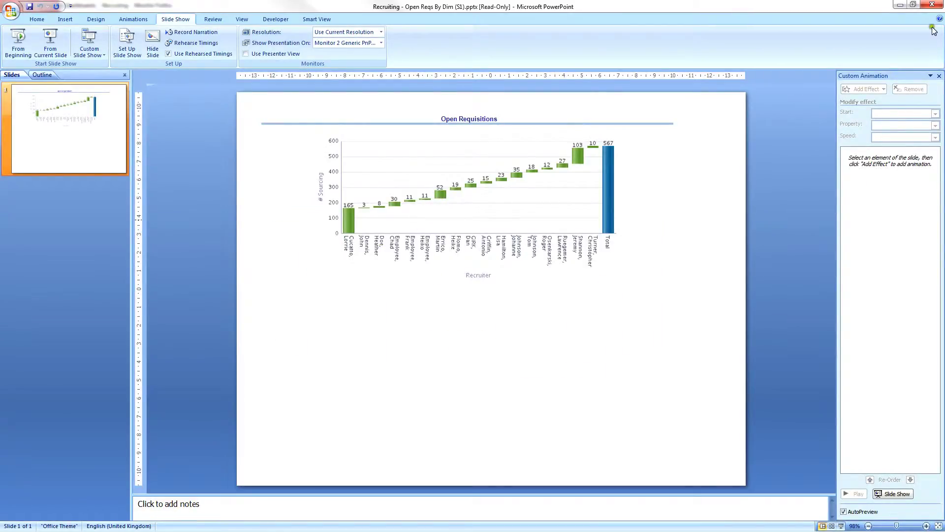
click(933, 6)
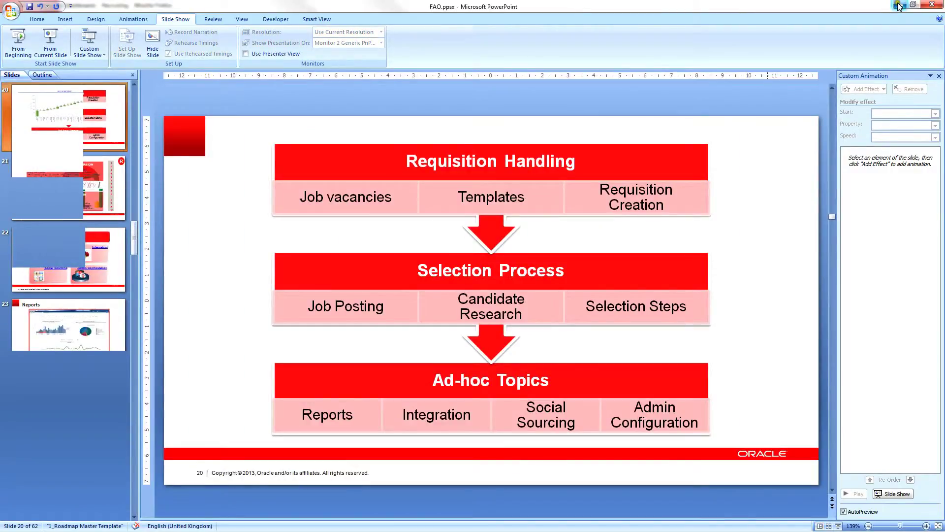
click(899, 6)
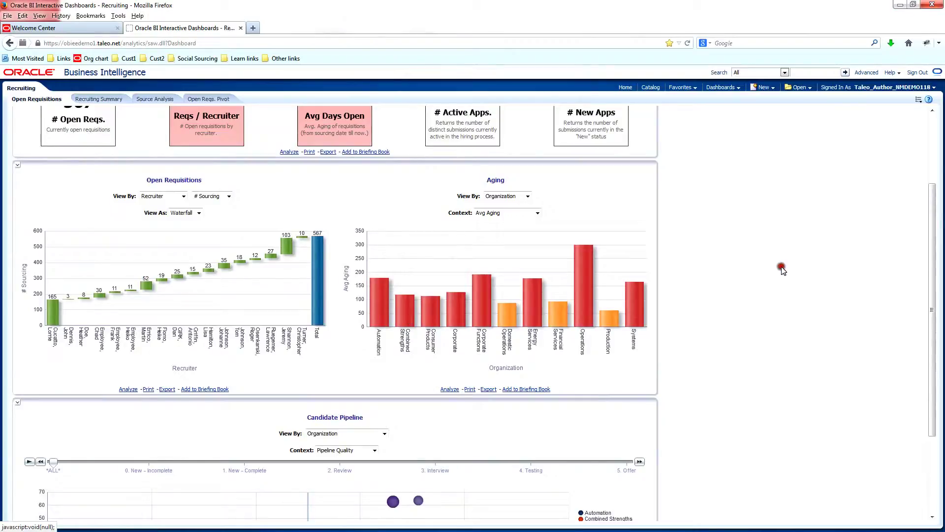
- Move the Candidate Pipeline chart's stage slider to 1. New - Complete
scroll(730, 259, down, 2)
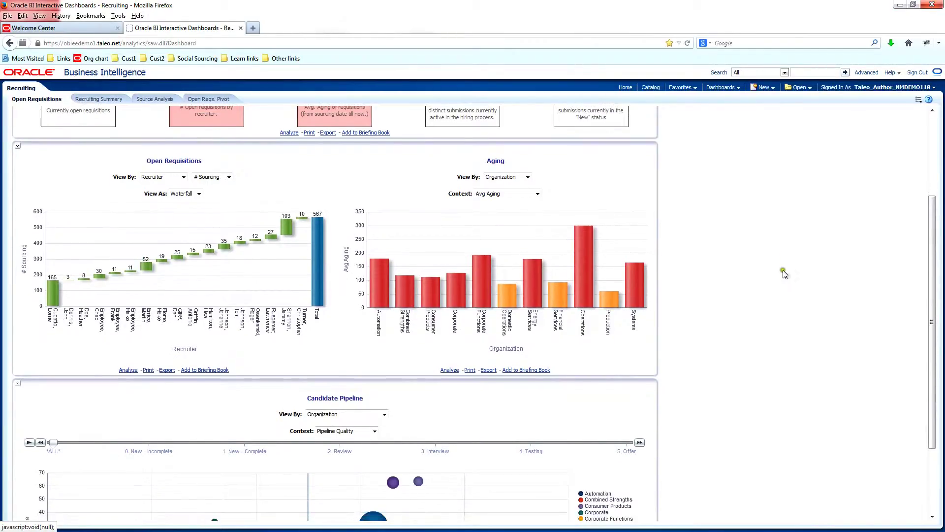
scroll(719, 316, down, 3)
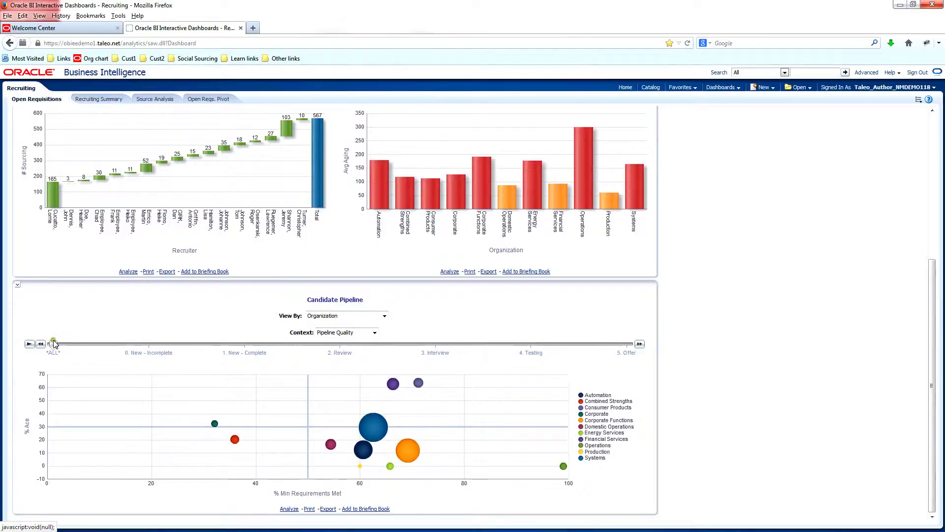
drag(53, 344, 256, 358)
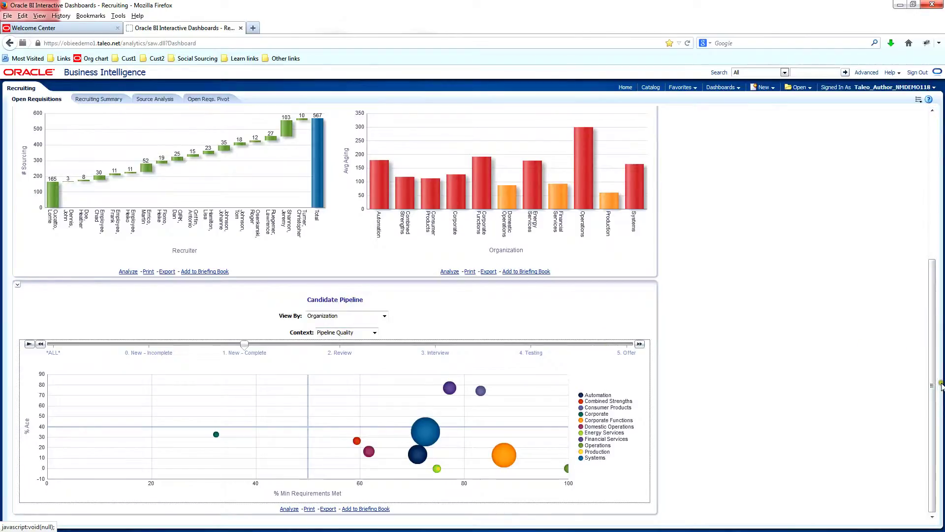
- Open the Recruiting Summary page and review its charts down to the gender, race/ethnicity and age breakdowns by stage
drag(931, 380, 938, 298)
drag(944, 245, 942, 193)
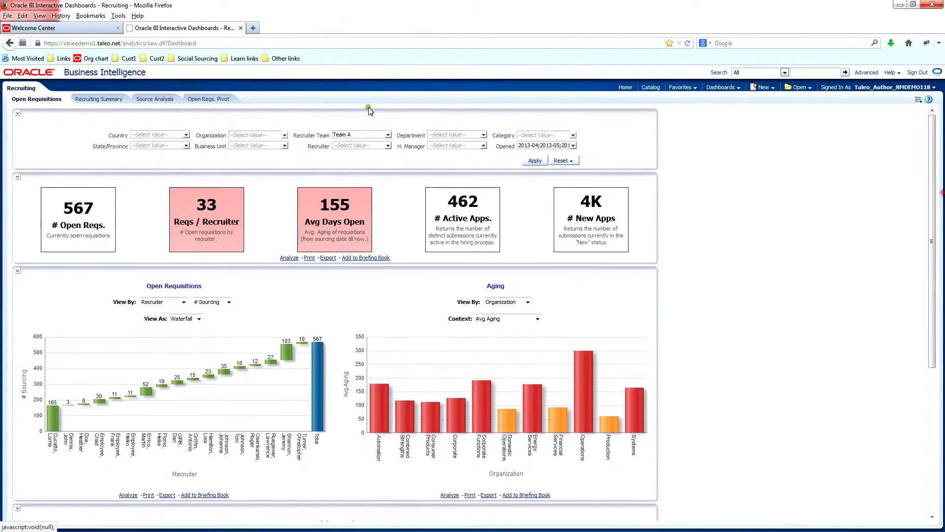
click(102, 99)
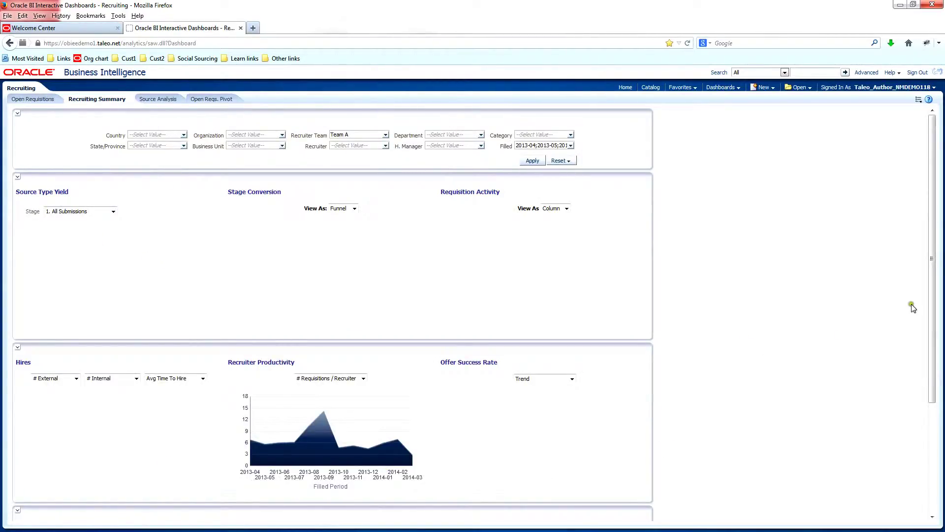
drag(934, 276, 942, 429)
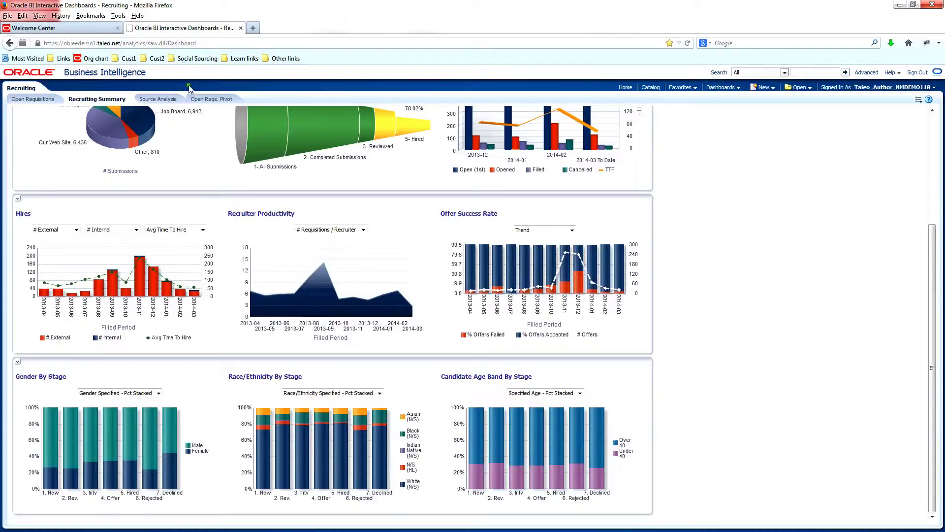
- Open the Source Analysis page and select Job Board as the source type
click(166, 100)
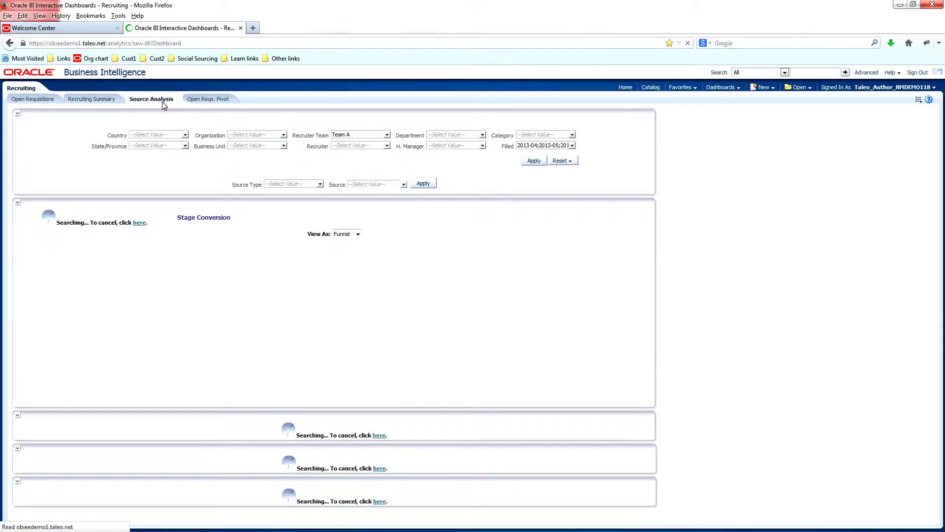
click(320, 184)
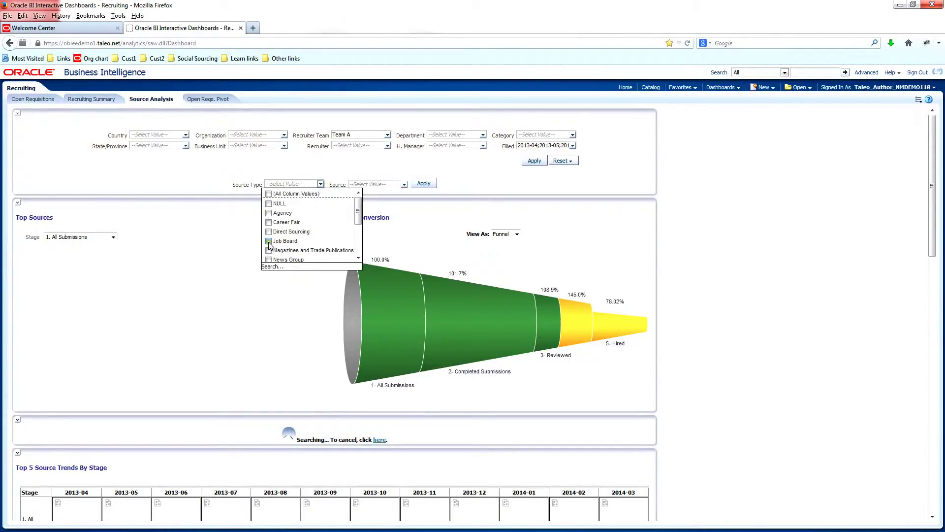
click(269, 241)
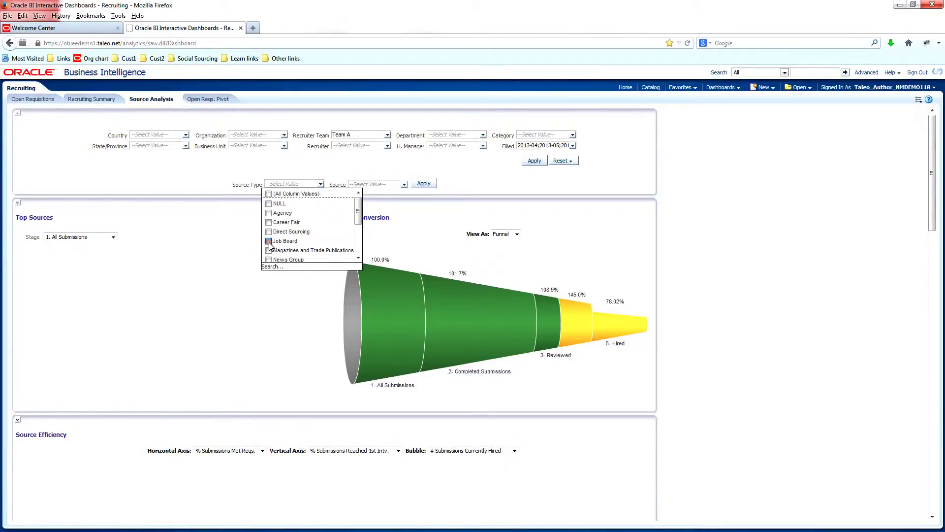
click(269, 241)
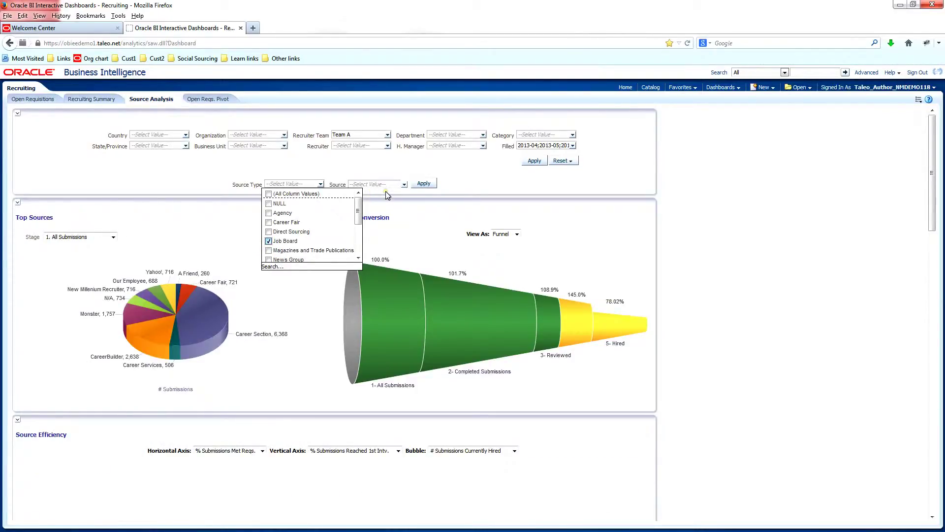
- Clear the (All Column Values) selection in the Source filter
click(403, 185)
click(404, 185)
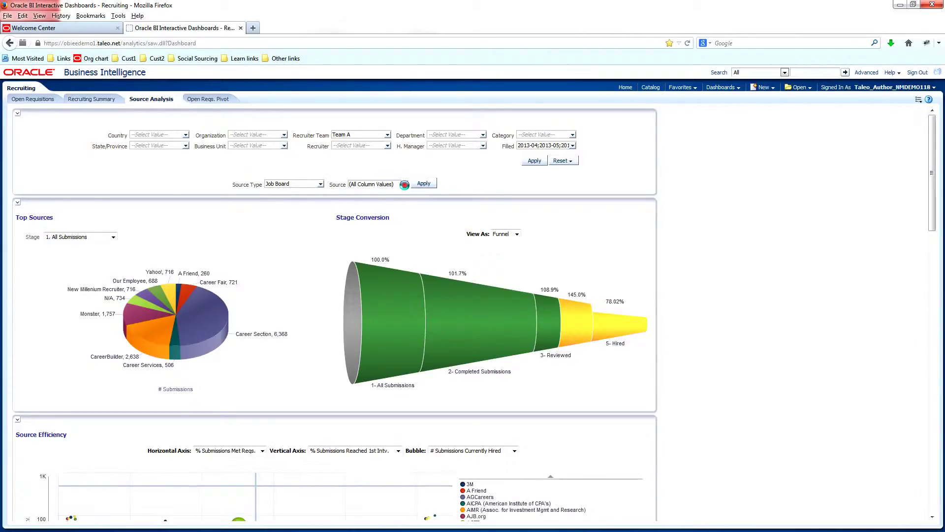
click(404, 184)
click(404, 185)
click(404, 185)
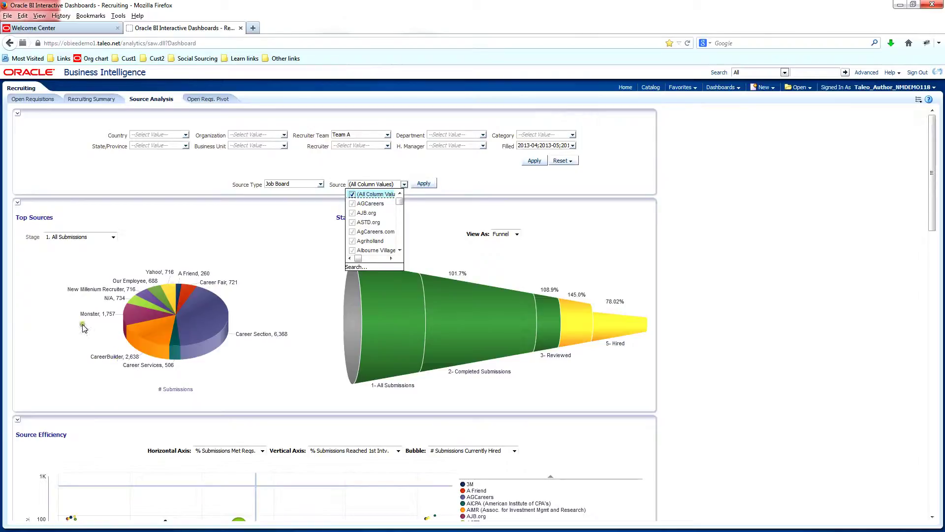
click(352, 194)
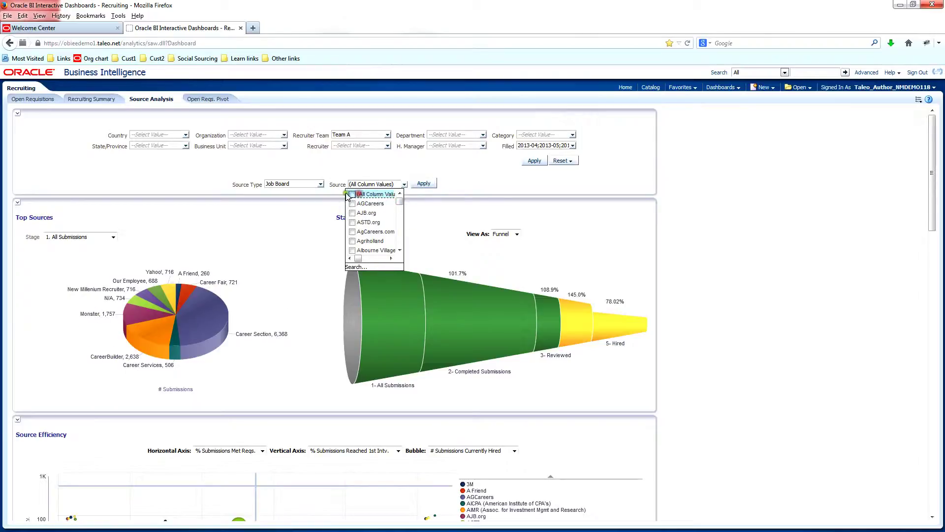
- Select CareerBuilder and Monster as the sources and apply the source filters
click(399, 216)
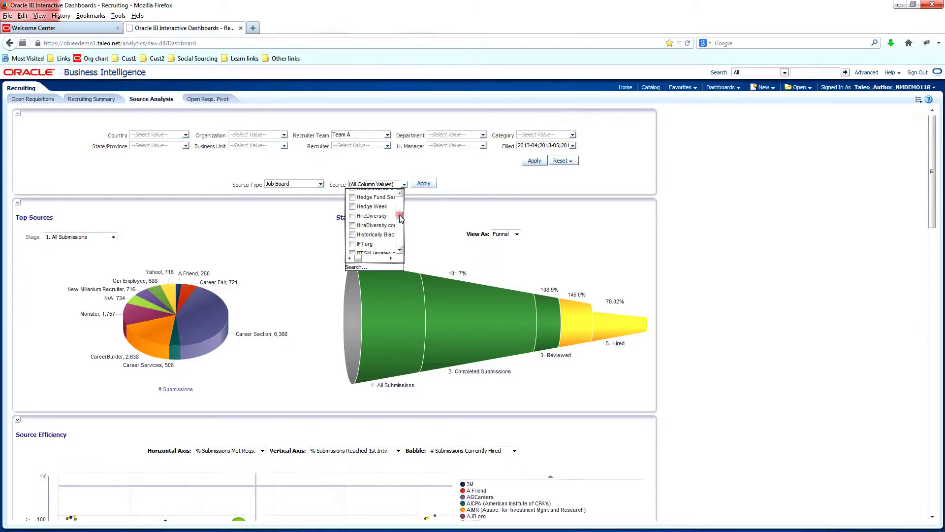
drag(400, 217, 399, 206)
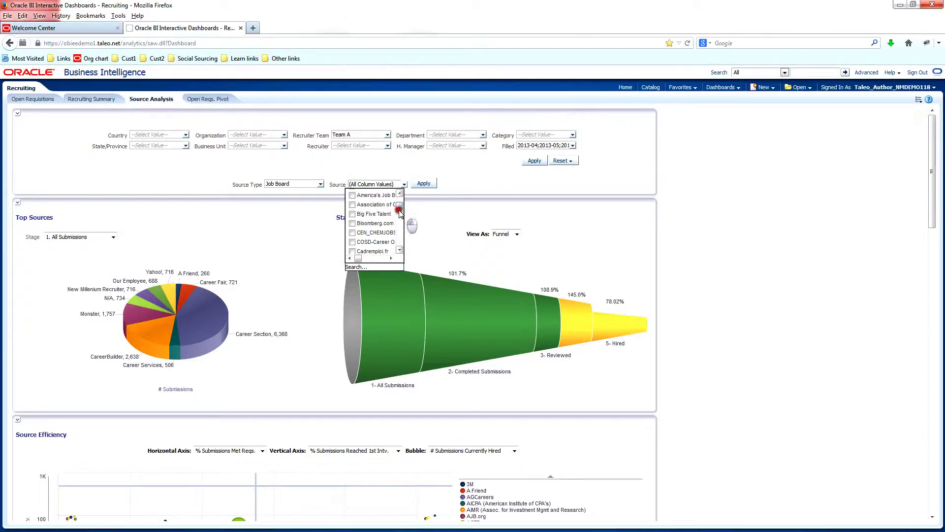
scroll(400, 209, down, 2)
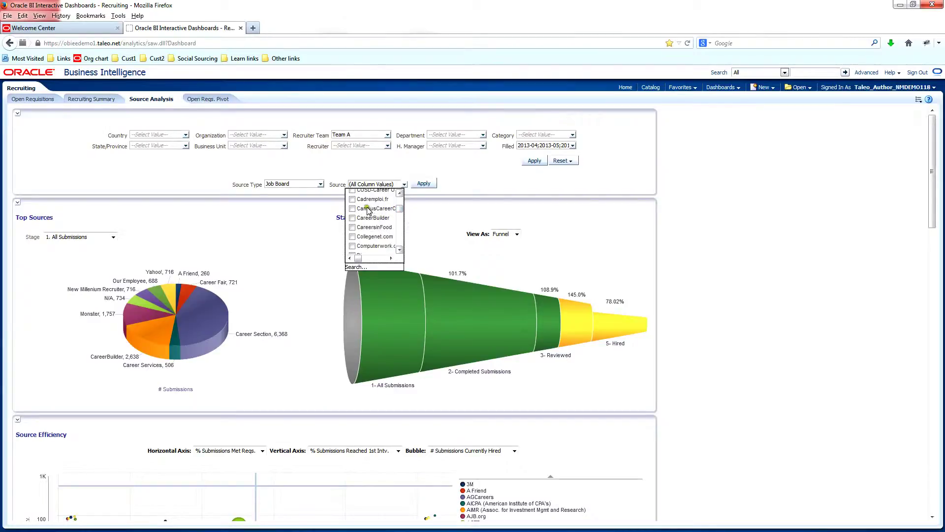
click(352, 219)
click(398, 210)
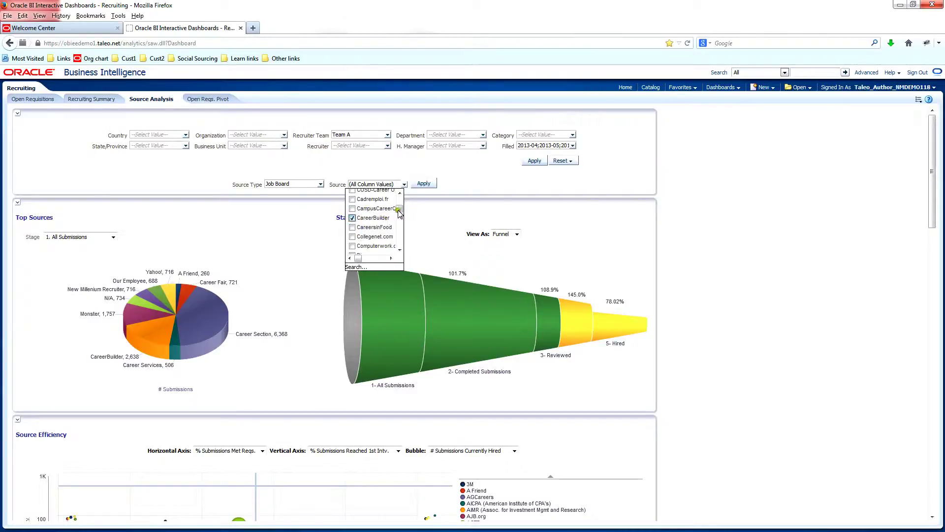
drag(398, 221, 398, 226)
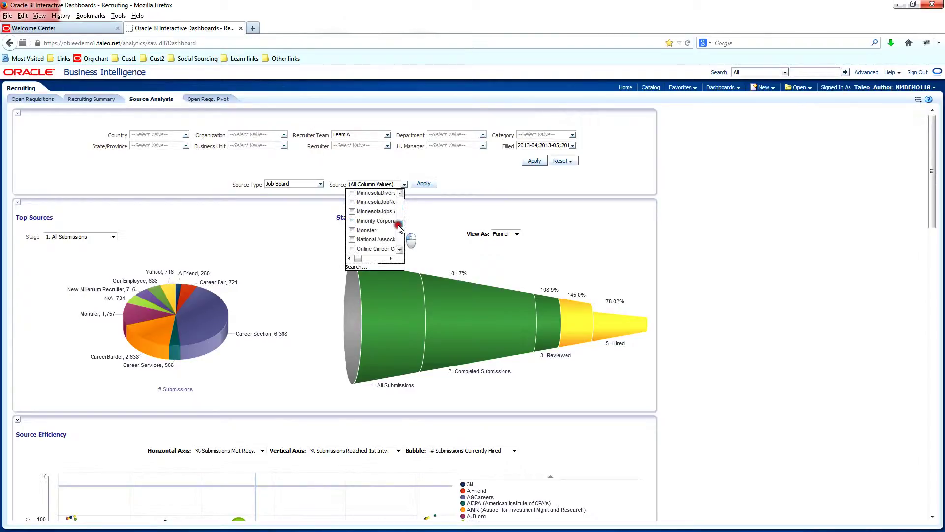
click(352, 230)
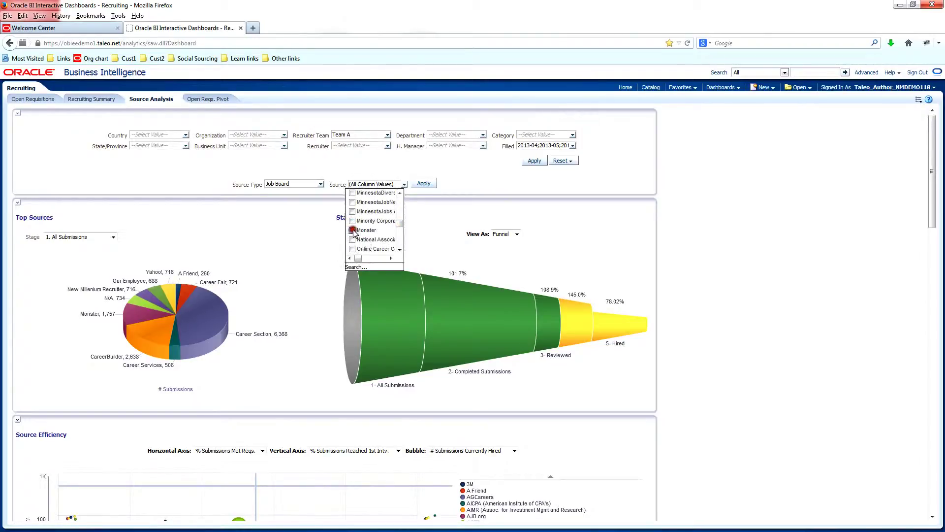
click(420, 184)
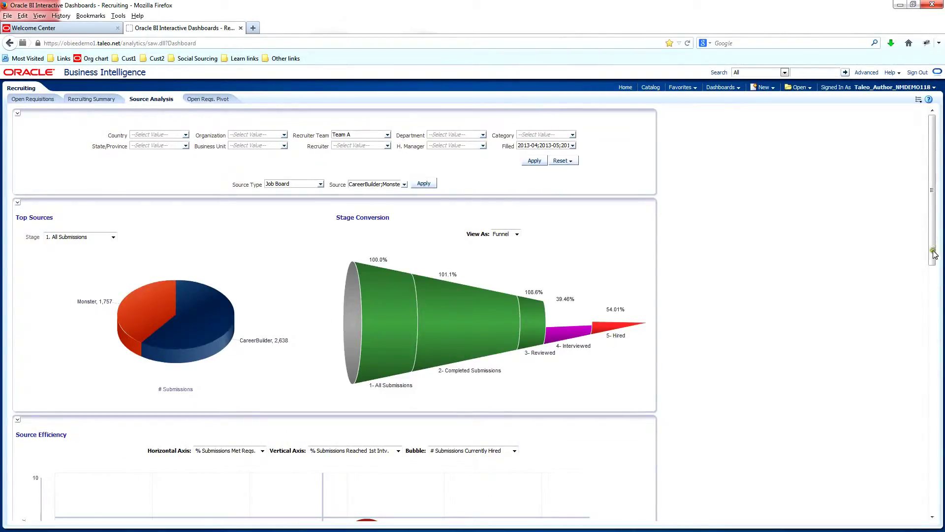
- Review the Source Analysis charts down the page and open the Open Reqs. Pivot page
drag(933, 256, 931, 329)
drag(929, 348, 931, 118)
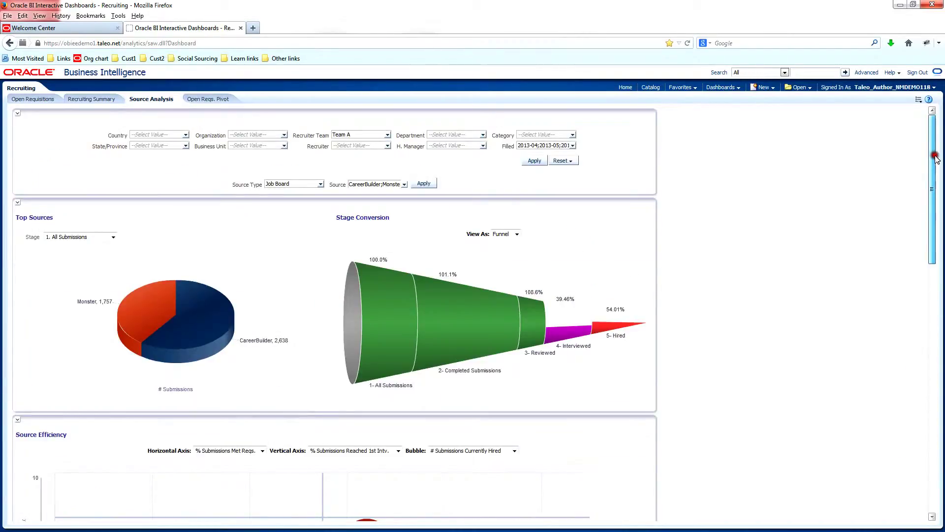
click(207, 99)
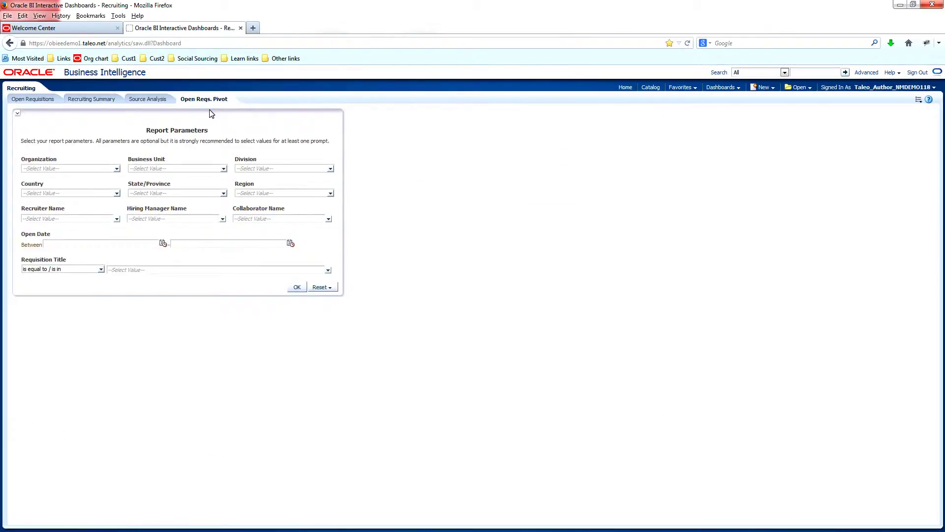
- Search the Recruiter Name values for those starting with the recruiter's last name, with case matching turned off
click(117, 218)
click(117, 219)
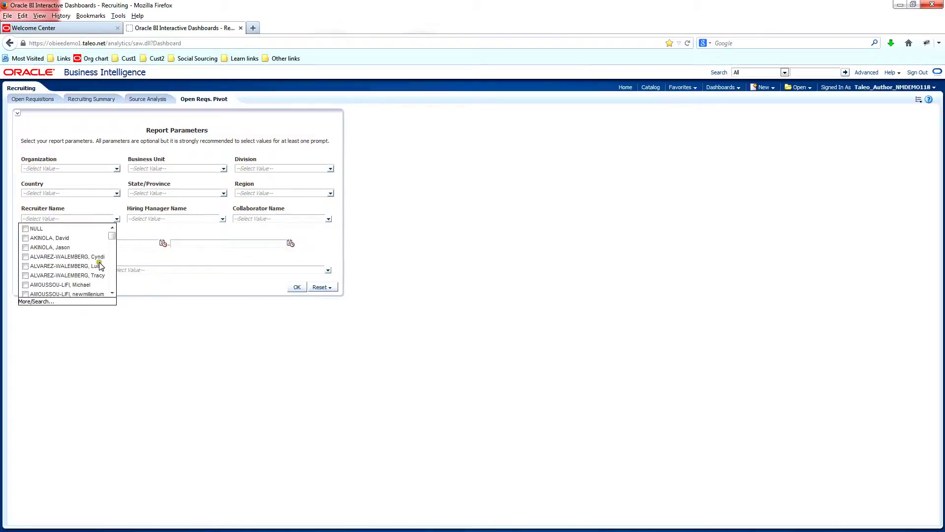
click(40, 299)
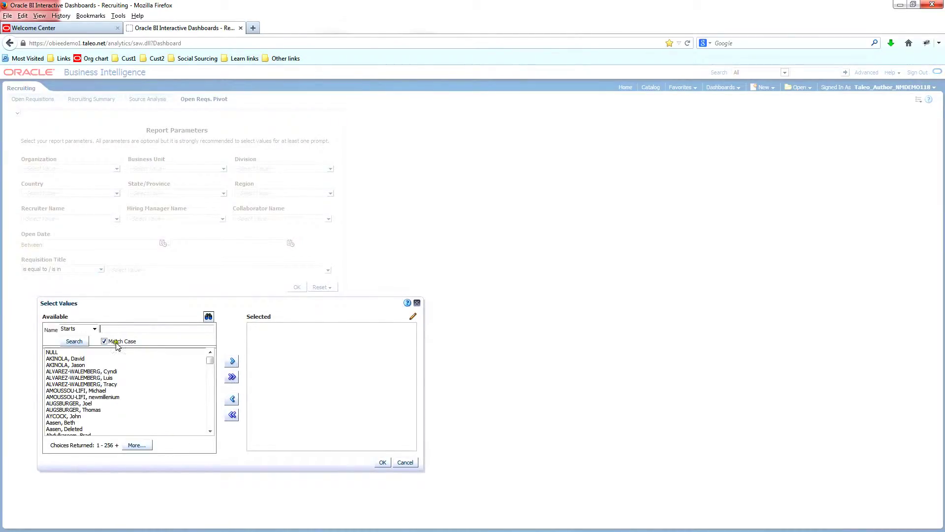
click(104, 341)
click(110, 328)
click(81, 341)
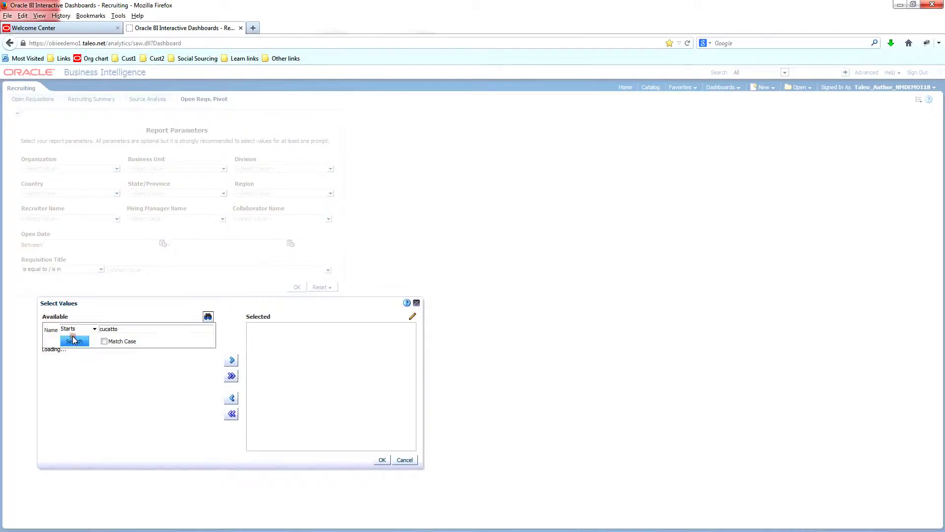
- Add the first matching recruiter as the Recruiter Name parameter and run the pivot report
click(76, 353)
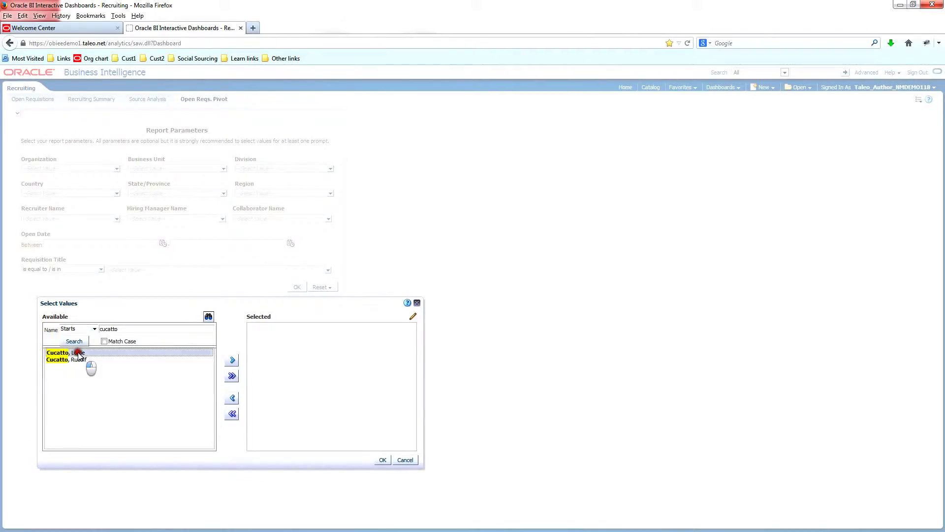
click(232, 361)
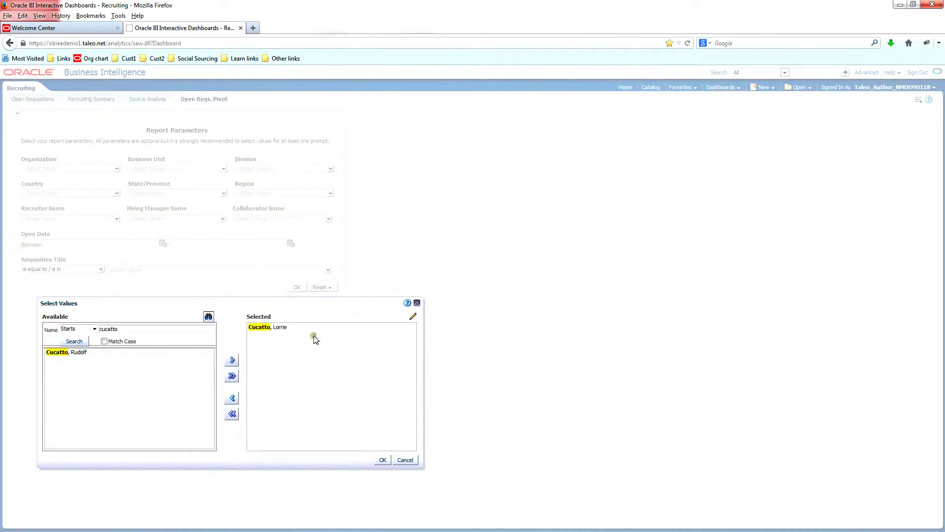
click(384, 460)
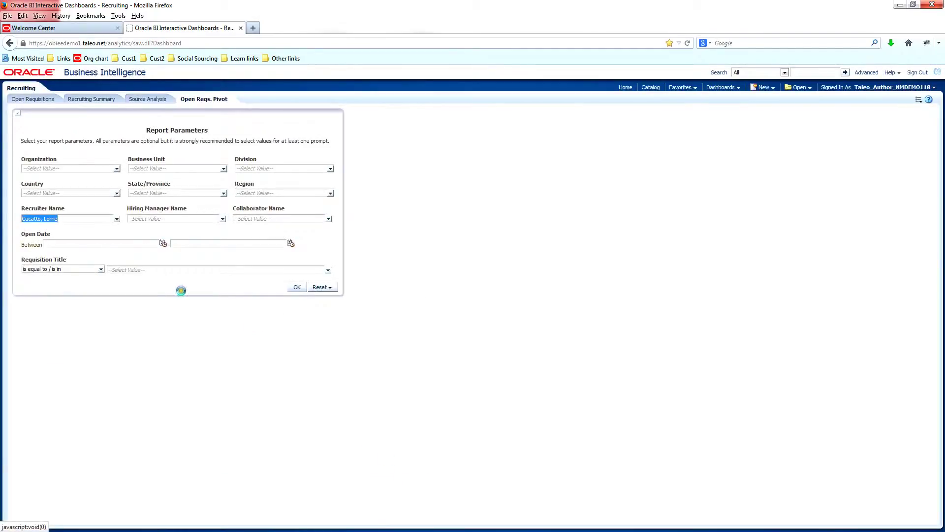
click(297, 287)
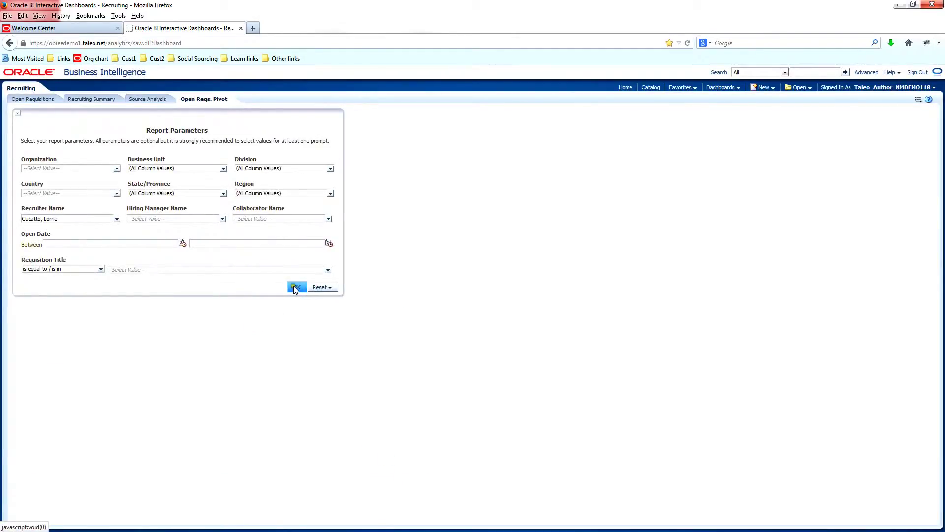
click(295, 287)
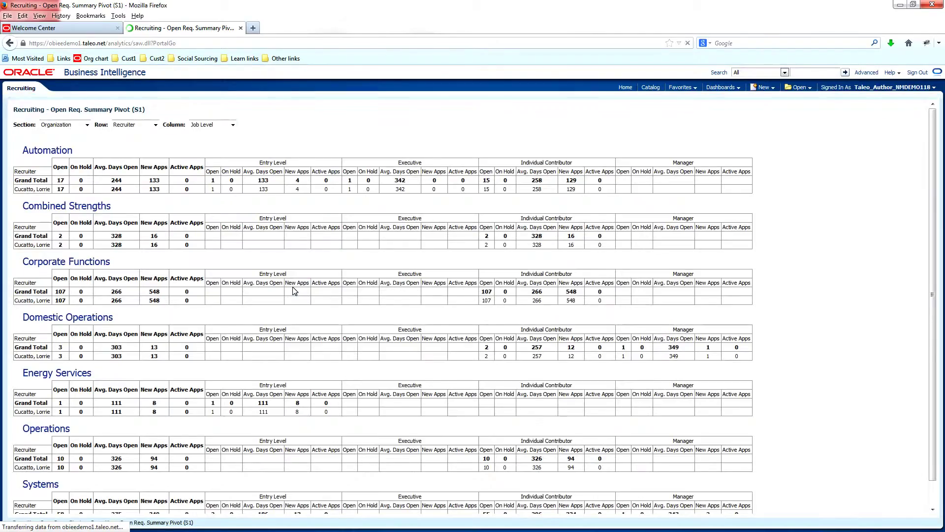
- Set the pivot report's section to ALL and its row to Hiring Manager
click(87, 125)
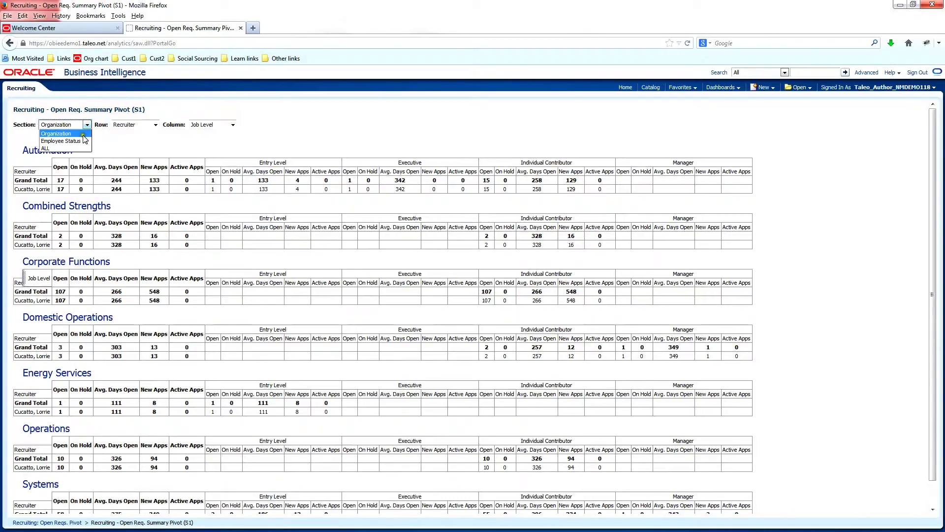
click(48, 149)
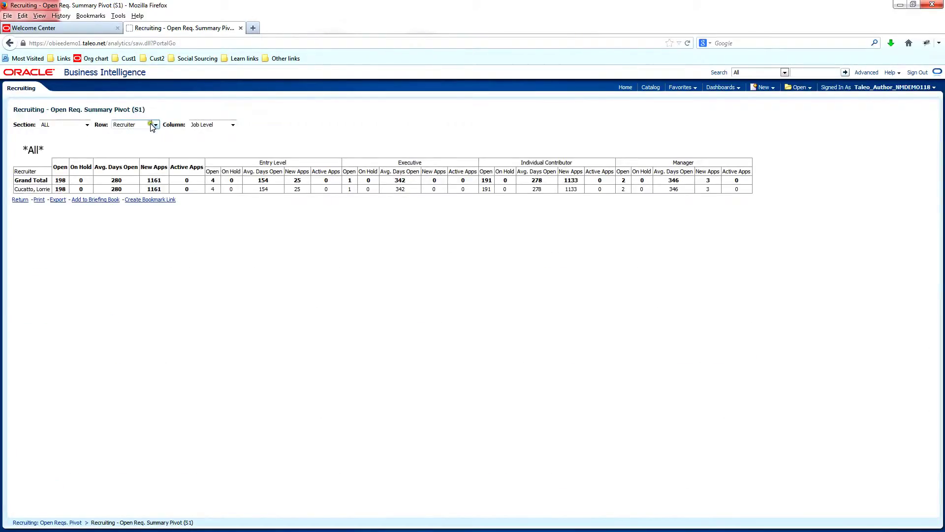
click(155, 125)
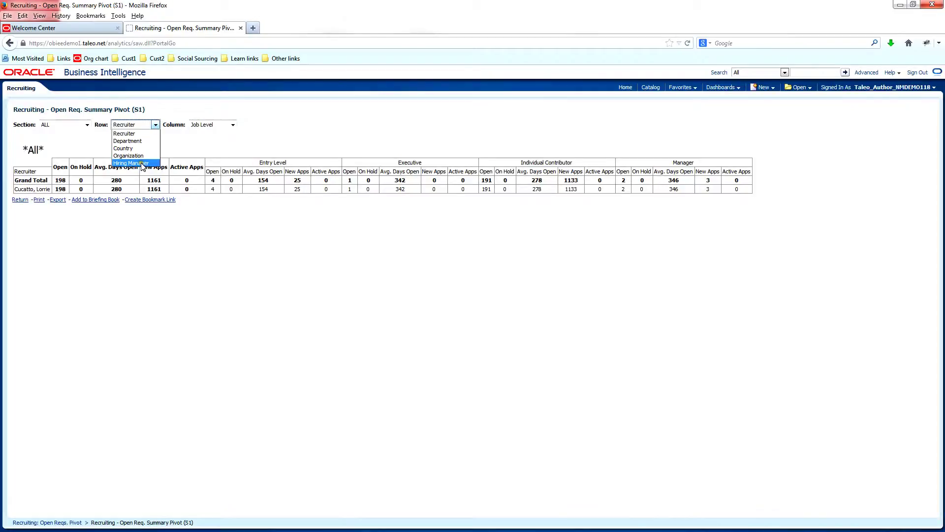
click(141, 164)
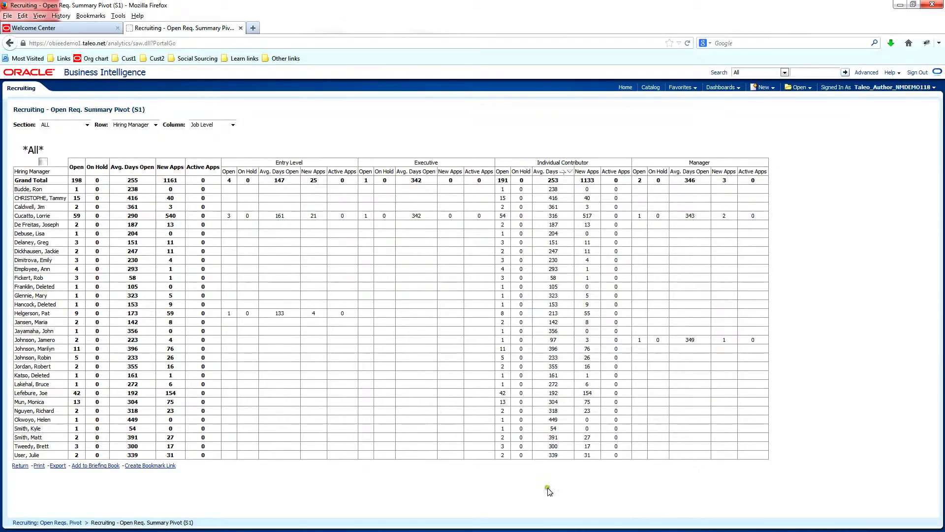
- Examine the export formats offered for the pivot report, including the Excel and Data options, without exporting
click(57, 465)
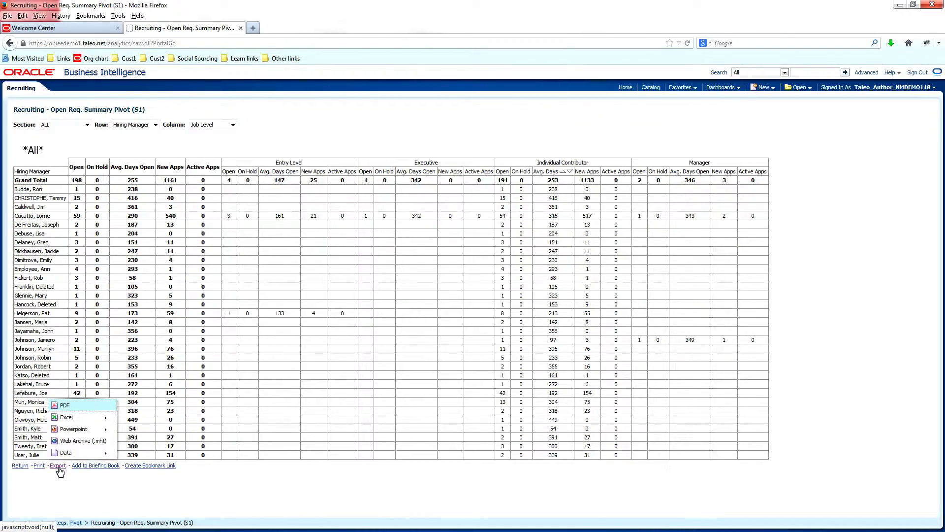
mouse_move(78, 424)
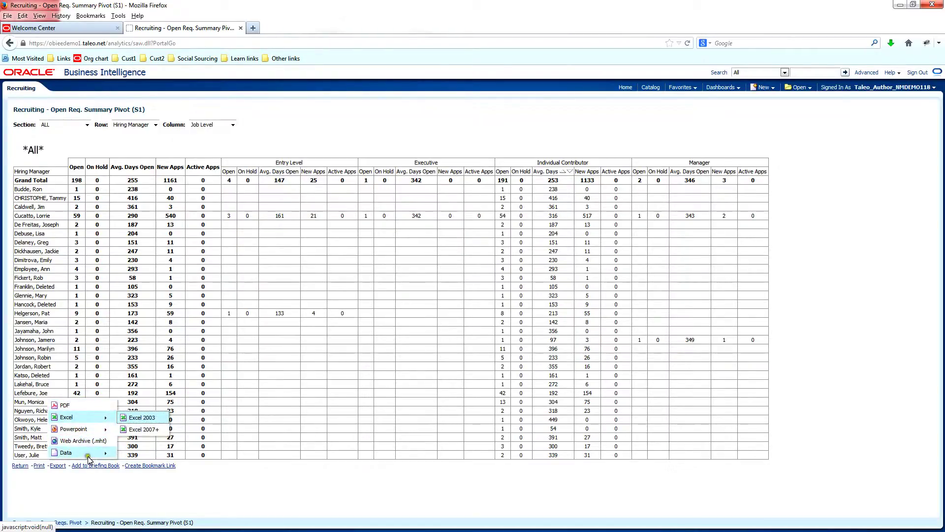
mouse_move(91, 458)
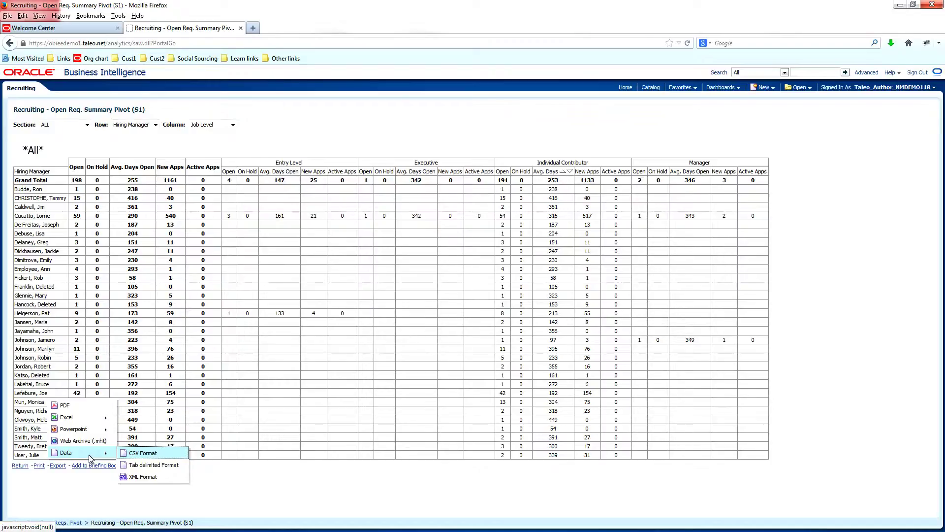
click(250, 504)
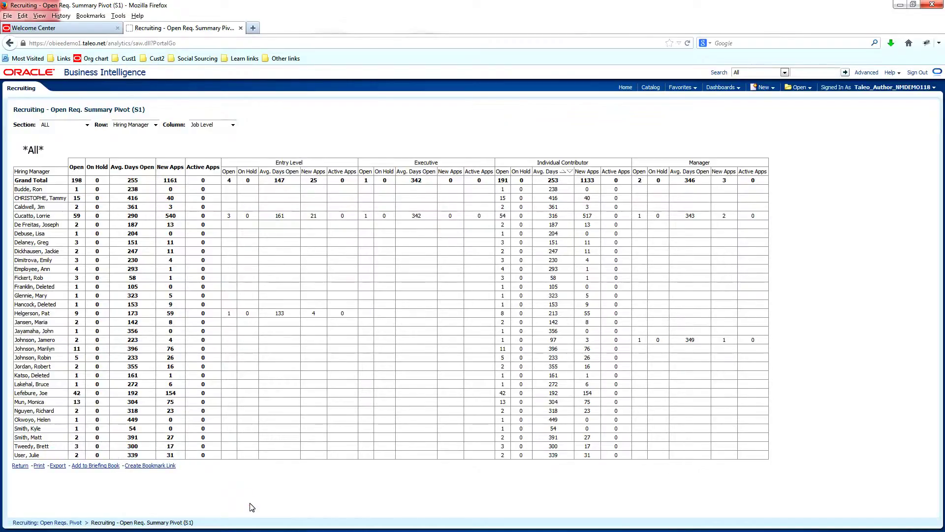